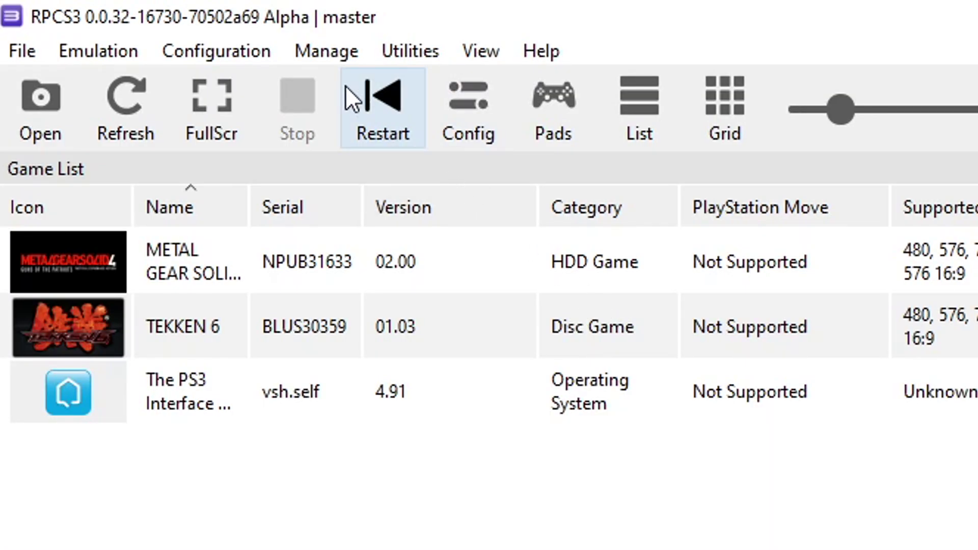
From RPCS3's Save Manager, open the TEKKEN 6 BLUS30359 save folder, dismissing the missing-save notice
left_click(345, 53)
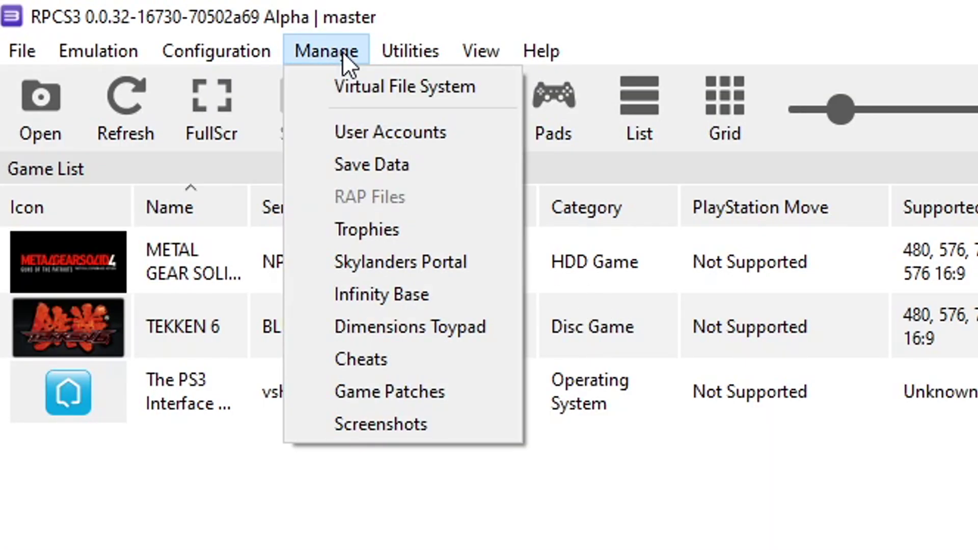
left_click(415, 171)
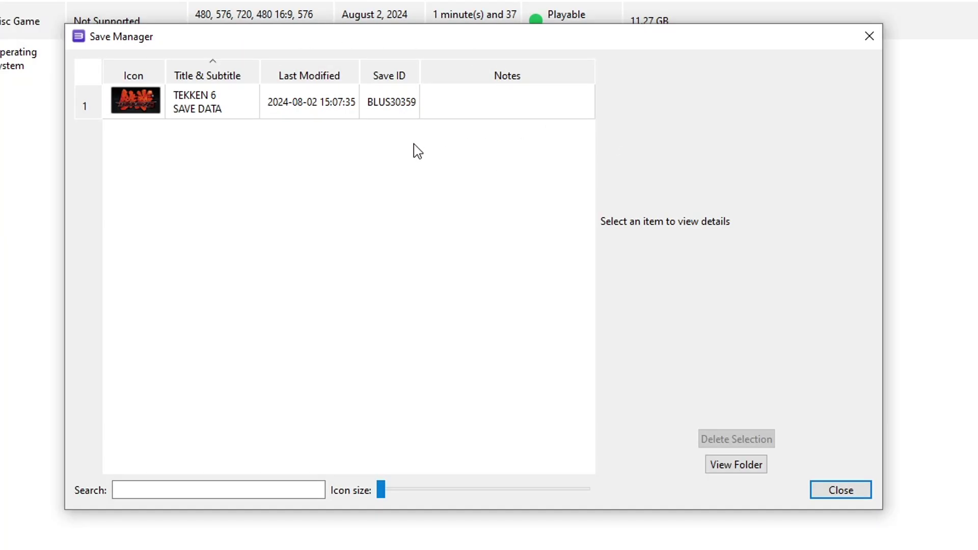
left_click(218, 108)
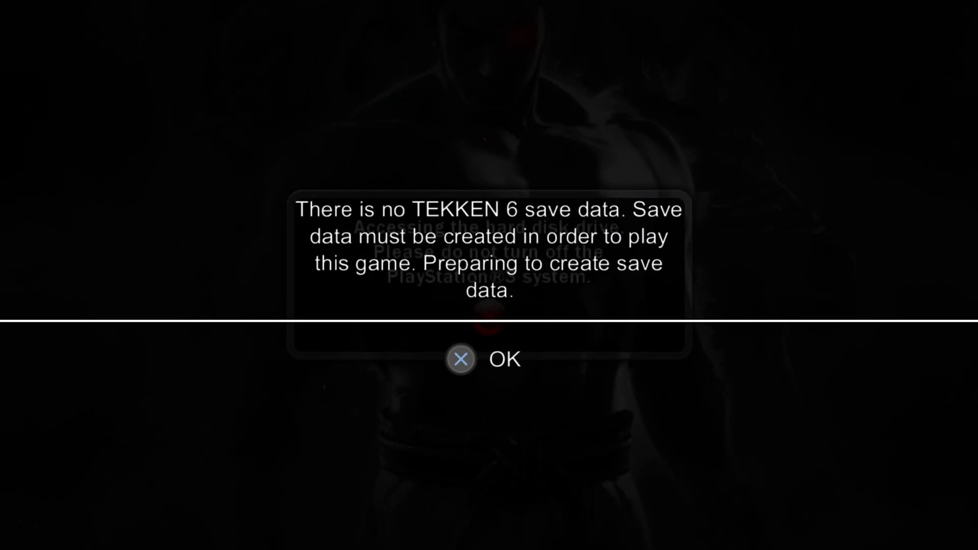
key("Return")
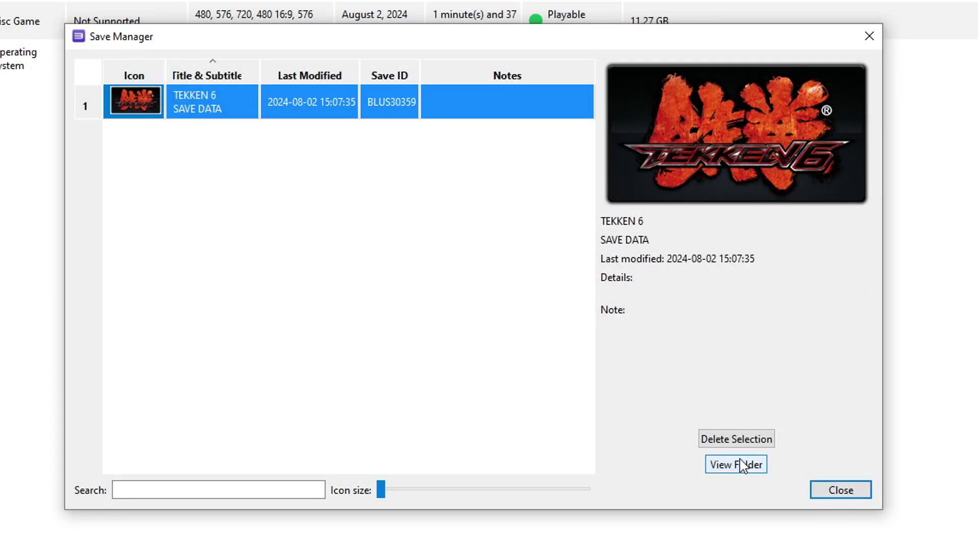
left_click(744, 475)
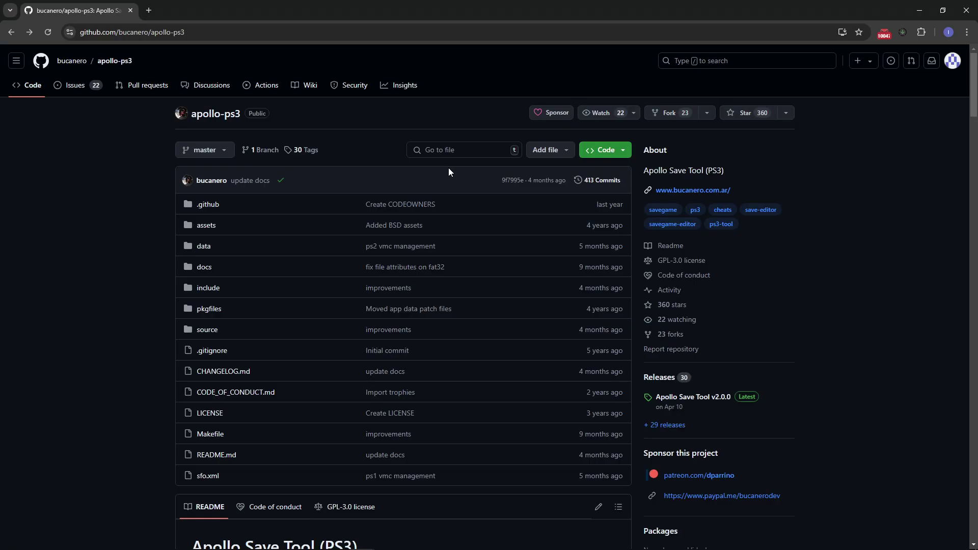
On the apollo-ps3 GitHub page, open the Apollo Save Tool v2.0.0 release and scroll to its assets
scroll(448, 172, "down", 4)
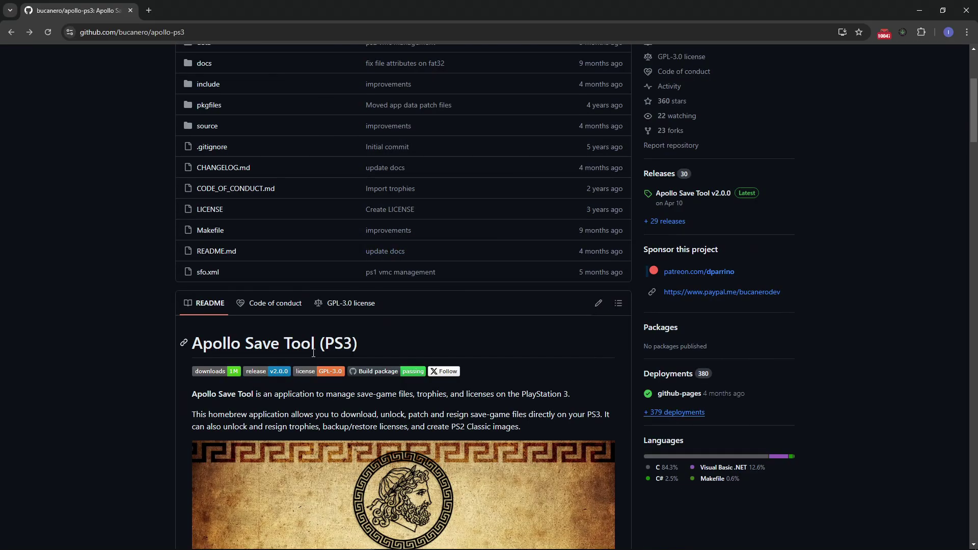
scroll(364, 351, "up", 2)
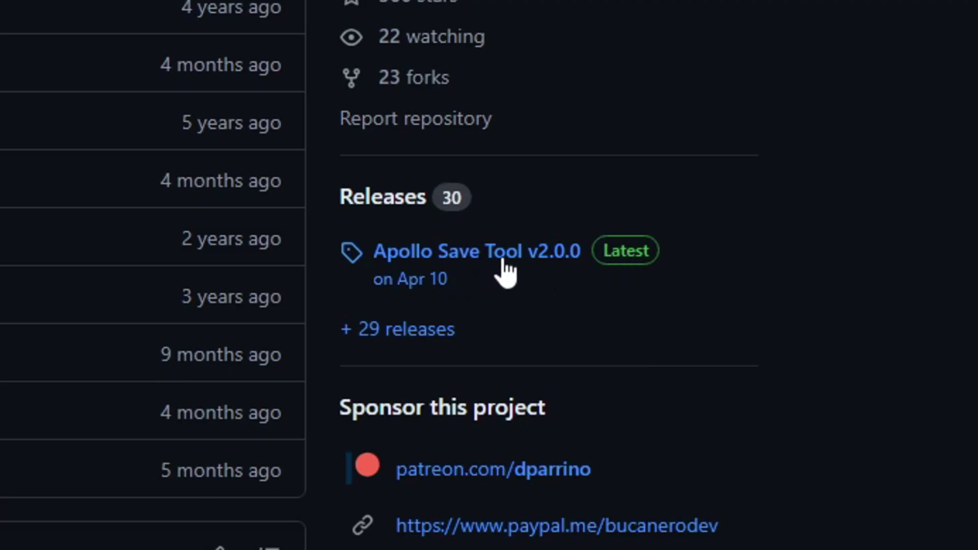
left_click(506, 272)
scroll(487, 283, "down", 7)
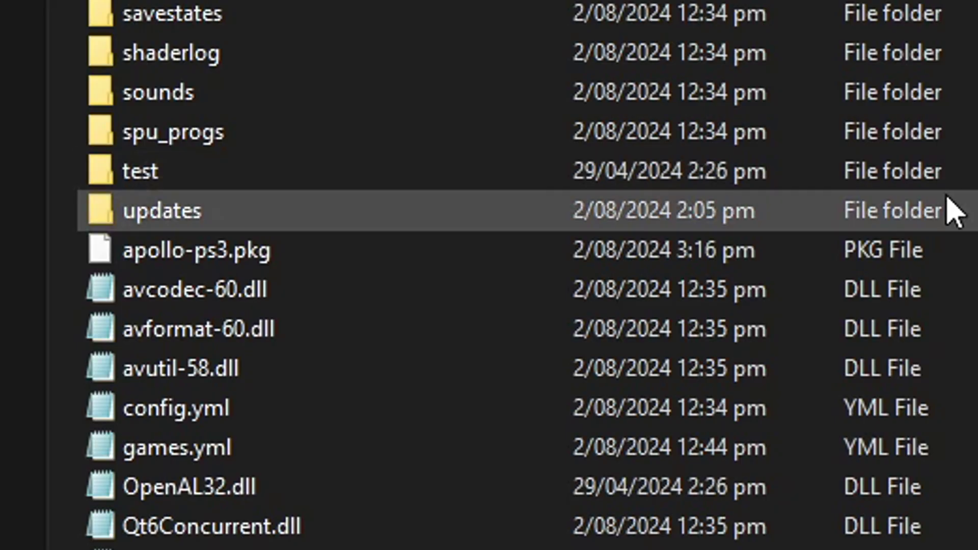
Select the 5,122 KB apollo-ps3.pkg in the RPCS3 folder, then return to RPCS3's game list
left_click(210, 265)
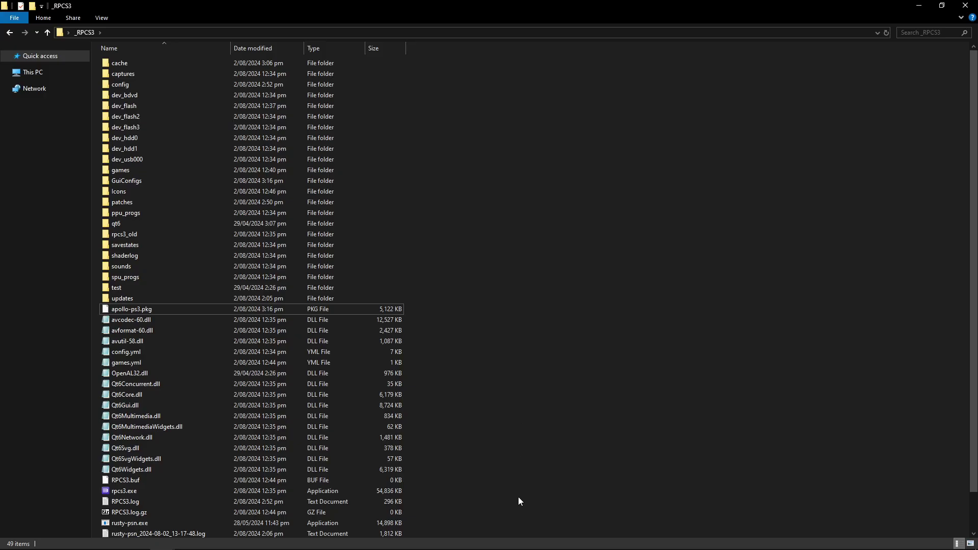
left_click(489, 539)
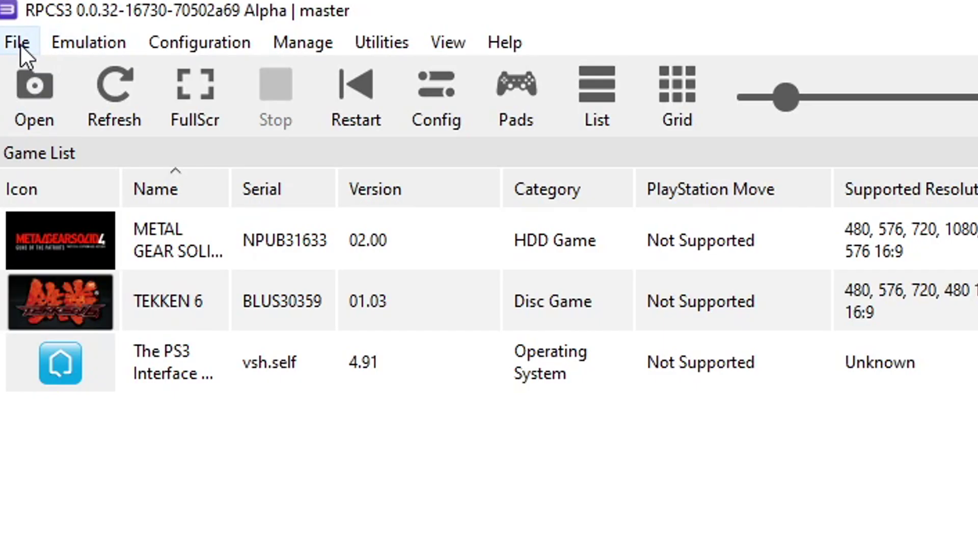
Install apollo-ps3.pkg through File > Install Packages/Raps/Edats and accept the success message
left_click(20, 44)
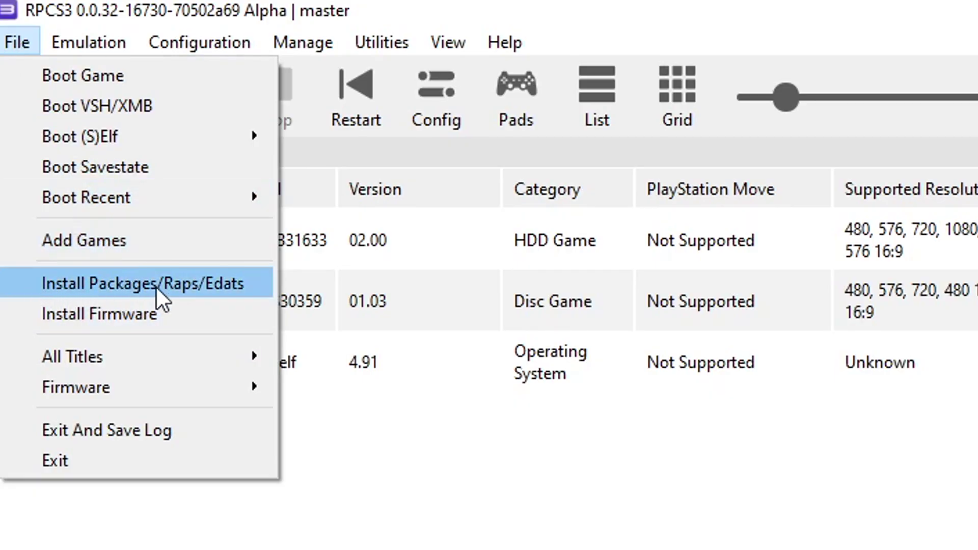
left_click(186, 286)
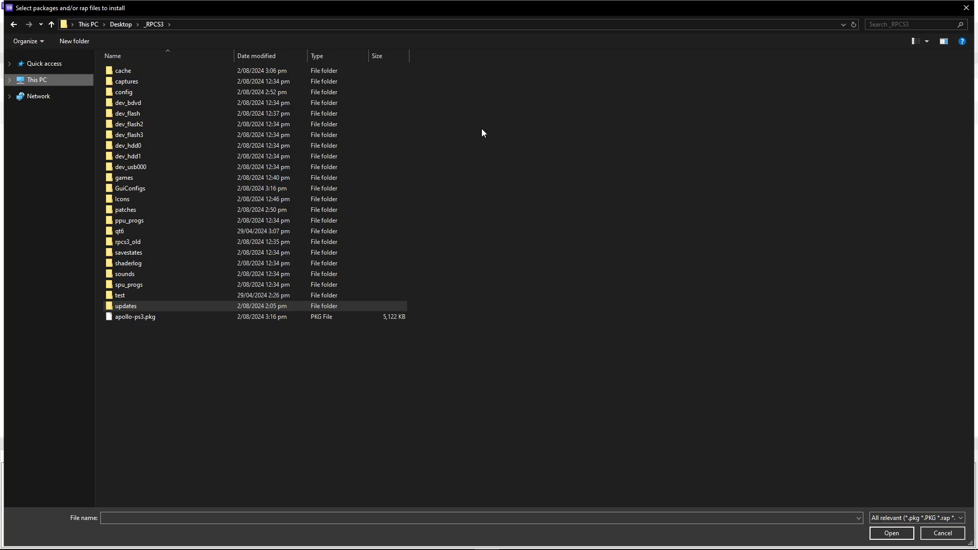
left_click(142, 317)
double_click(163, 316)
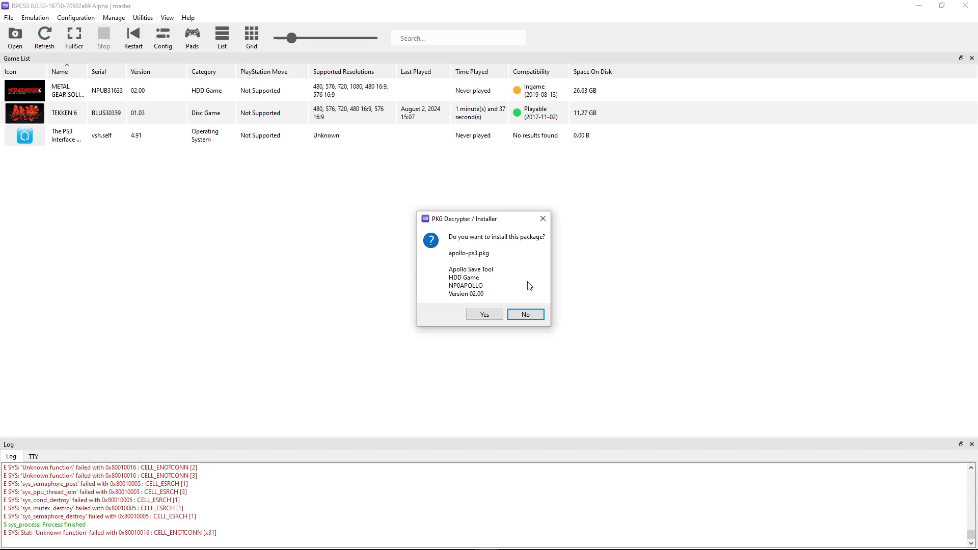
left_click(485, 315)
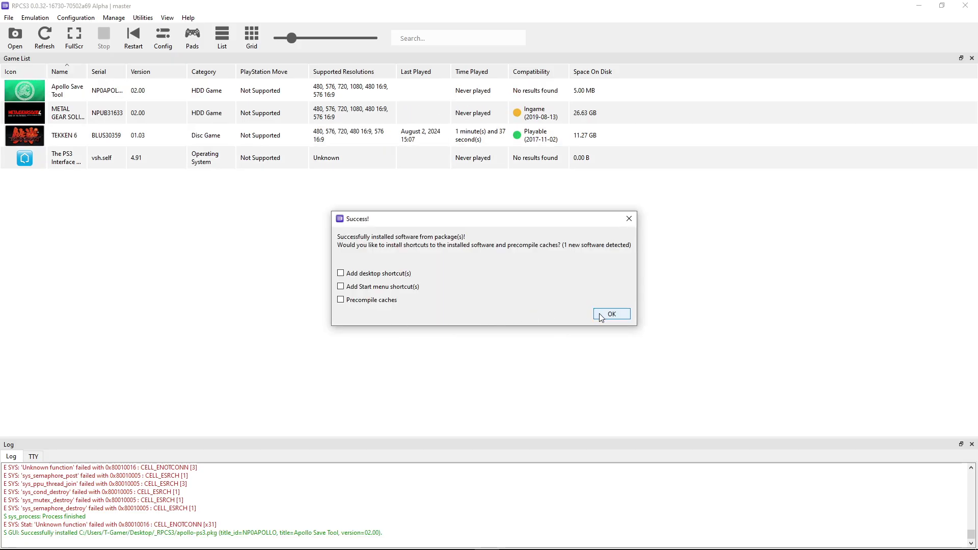
left_click(603, 314)
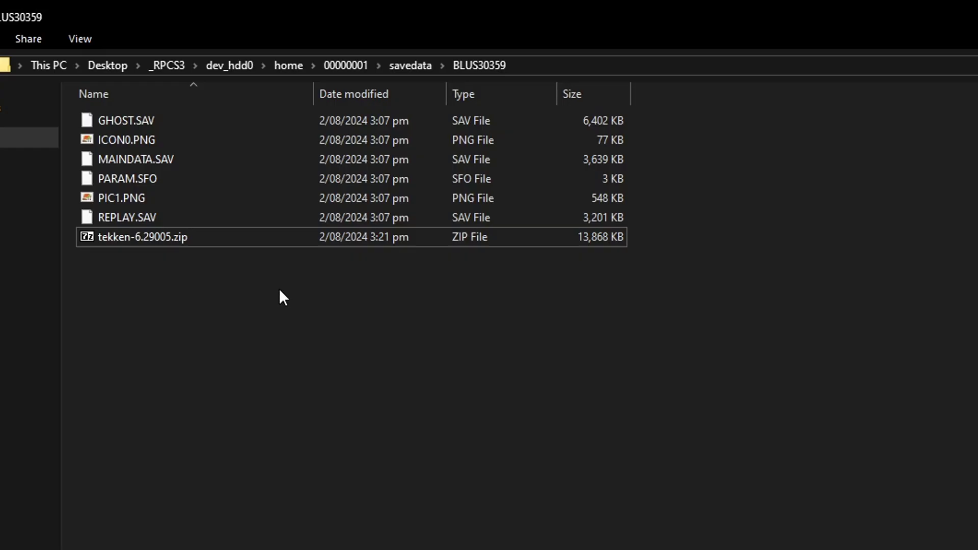
Copy the six BLUS30359 files from tekken-6.29005.zip over the originals, then delete the zip
double_click(172, 238)
left_click(960, 237)
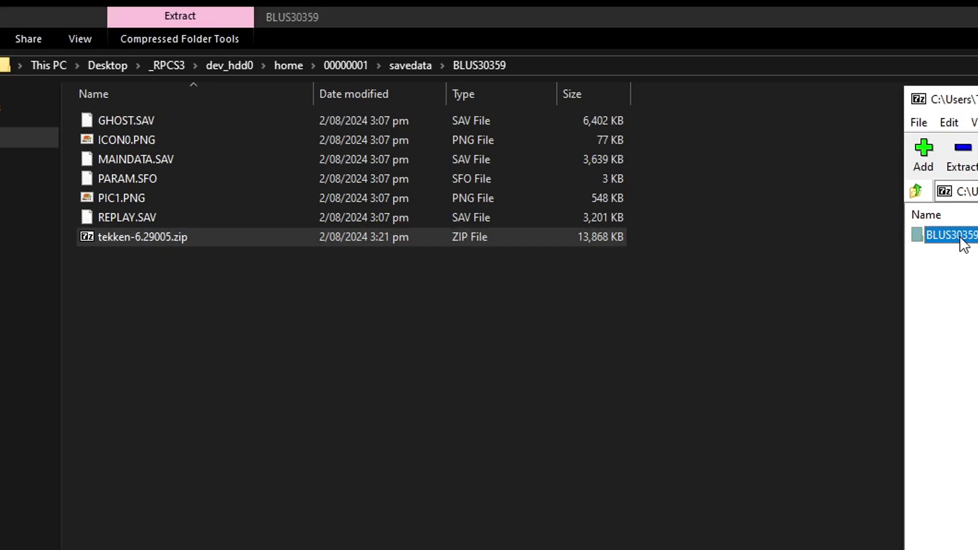
double_click(950, 235)
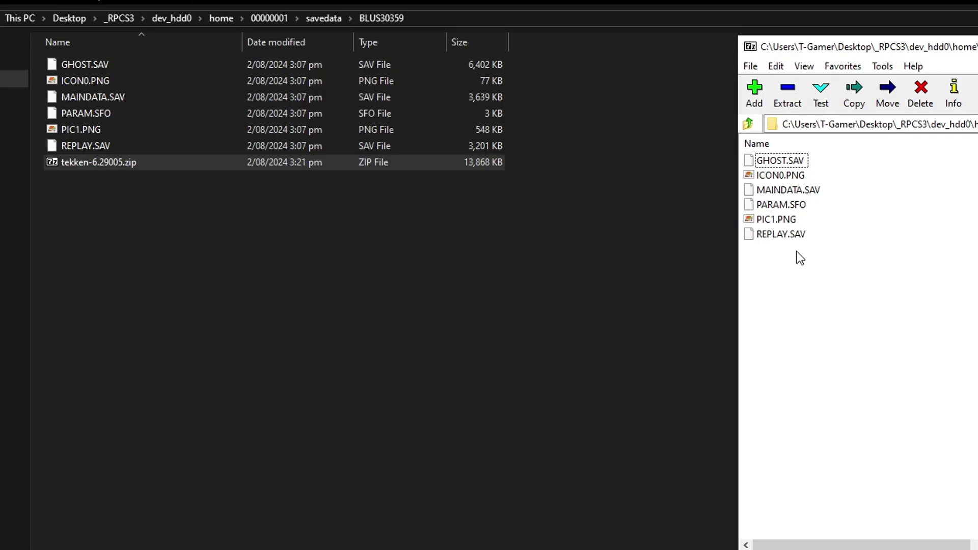
left_click_drag(795, 261, 517, 222)
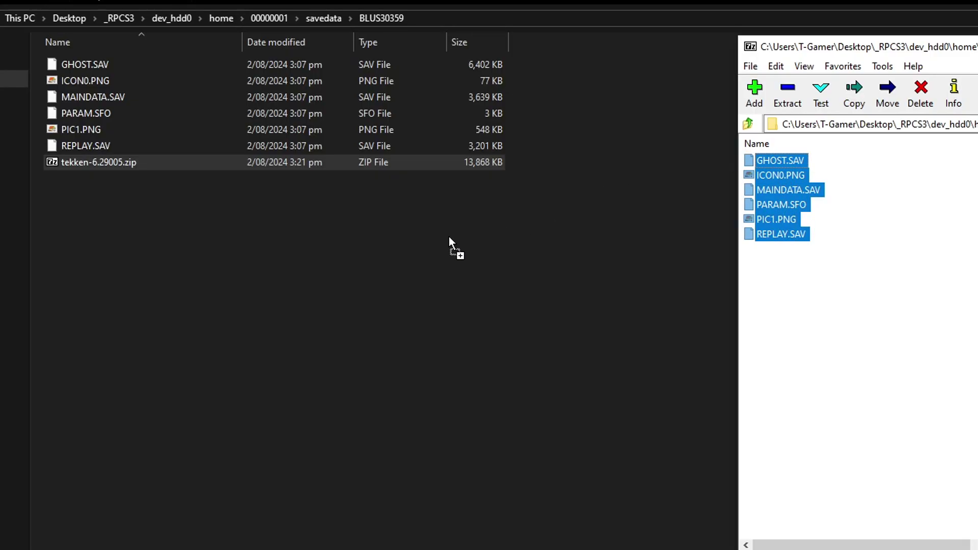
left_click_drag(448, 238, 449, 237)
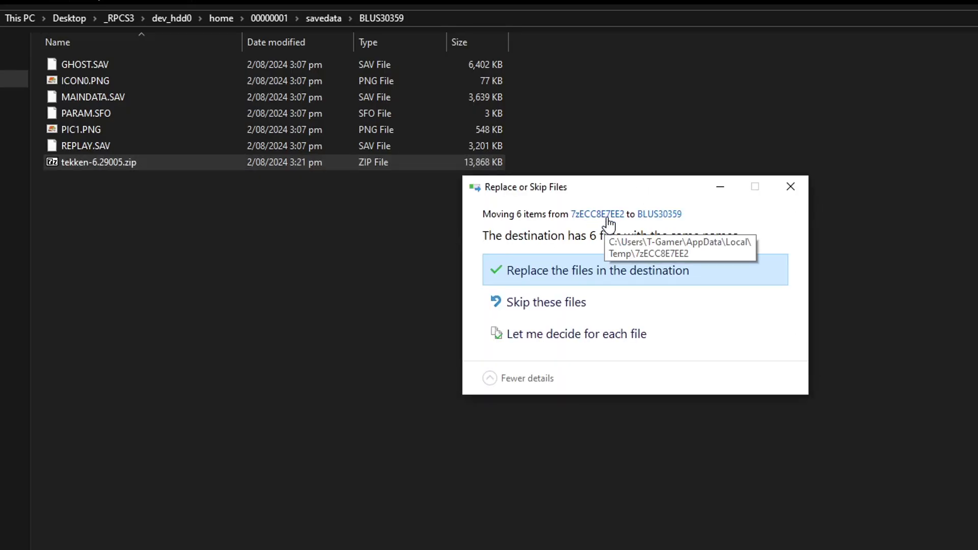
left_click(557, 275)
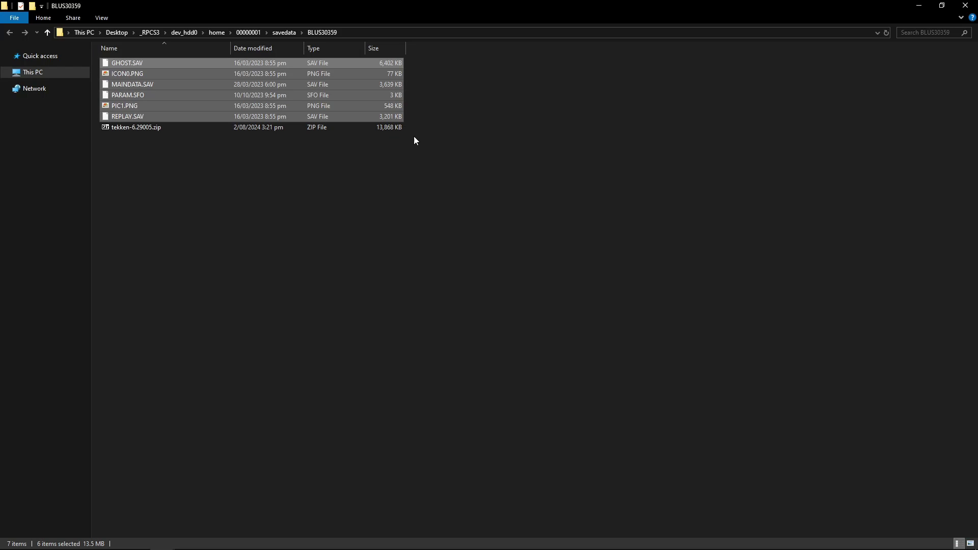
left_click(152, 130)
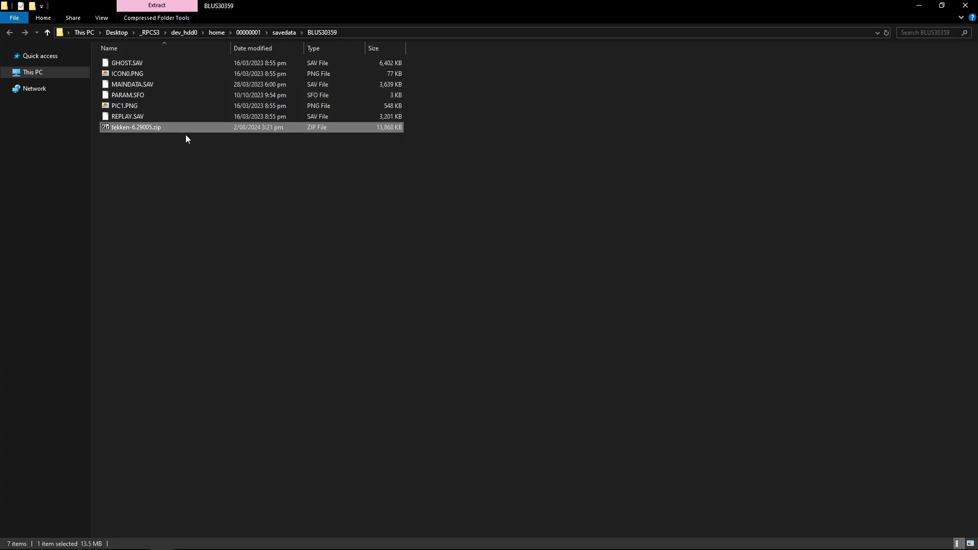
key("Delete")
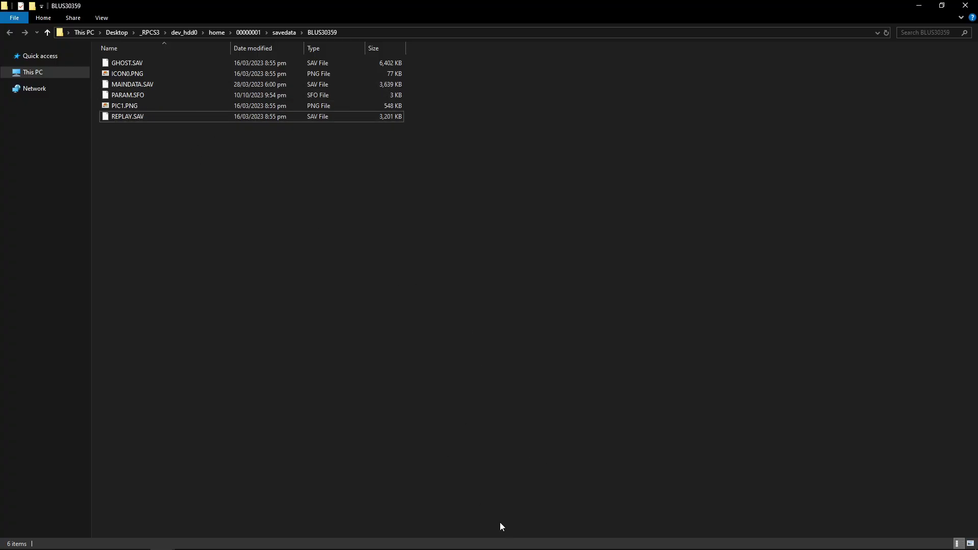
Back in RPCS3, launch Apollo Save Tool from the game list
left_click(486, 539)
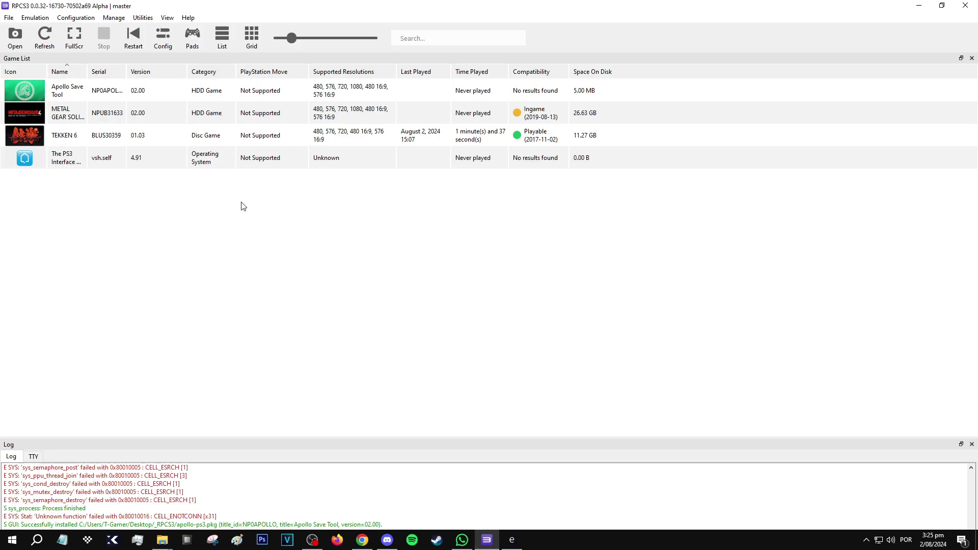
double_click(66, 93)
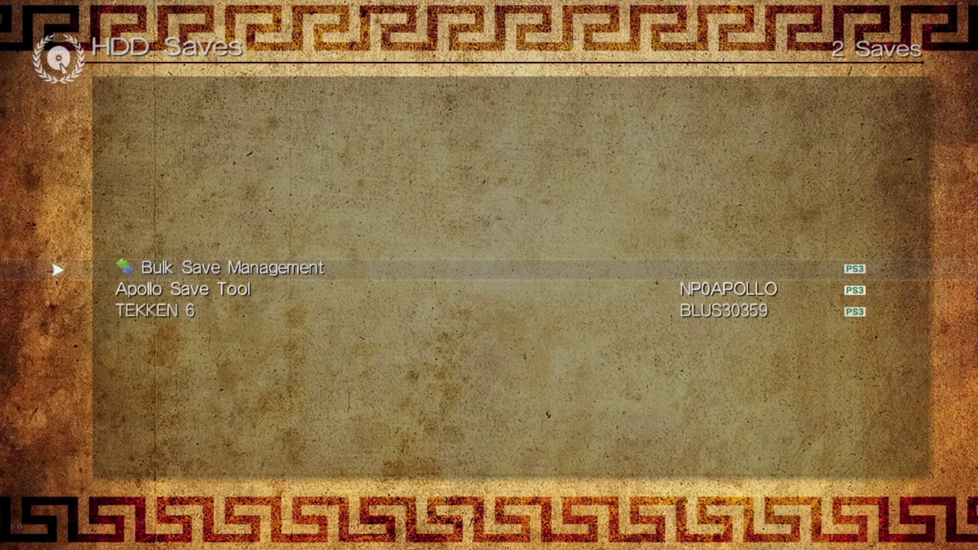
Select TEKKEN 6 (BLUS30359) in HDD Saves and open its Decrypt save game files list
key("Down")
key("Down")
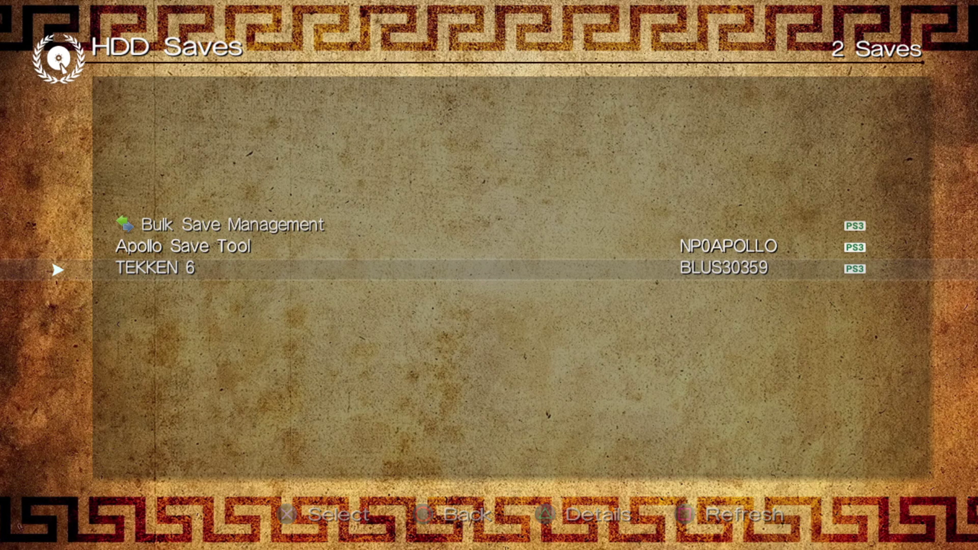
key("Up")
key("Down")
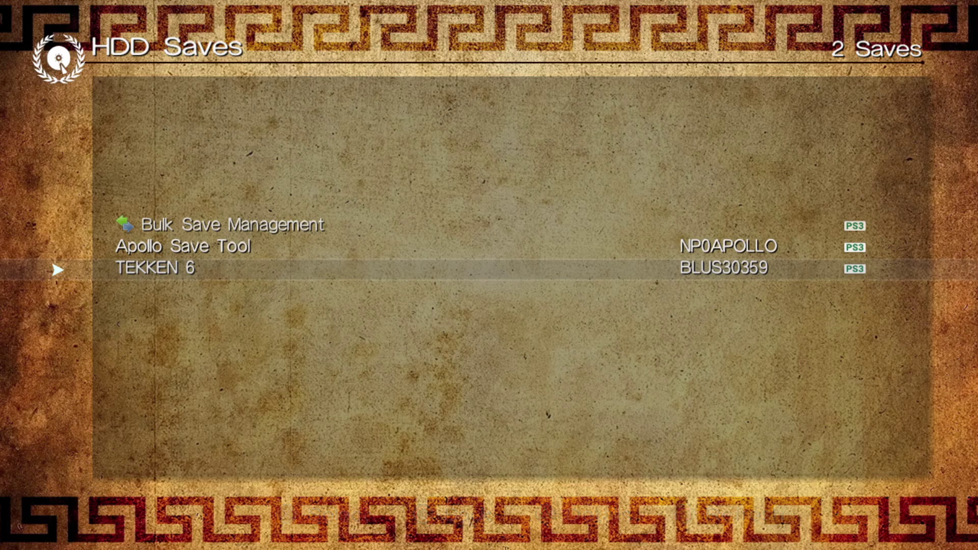
key("Return")
key("Down")
key("Down")
key("Down")
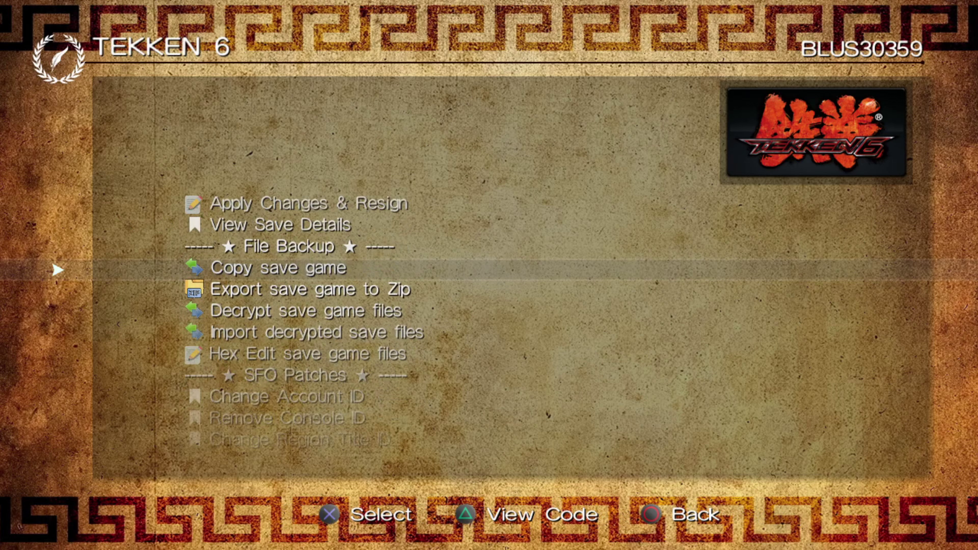
key("Down")
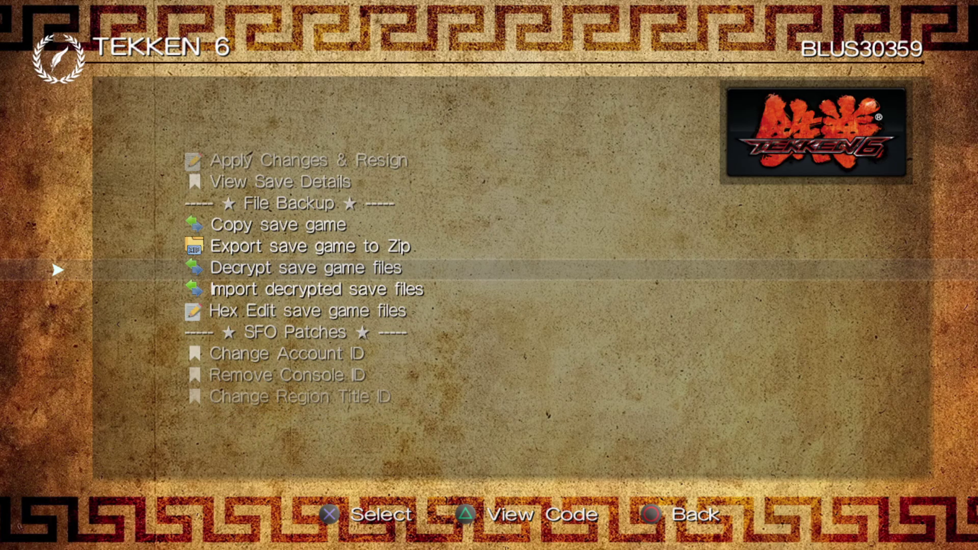
key("Return")
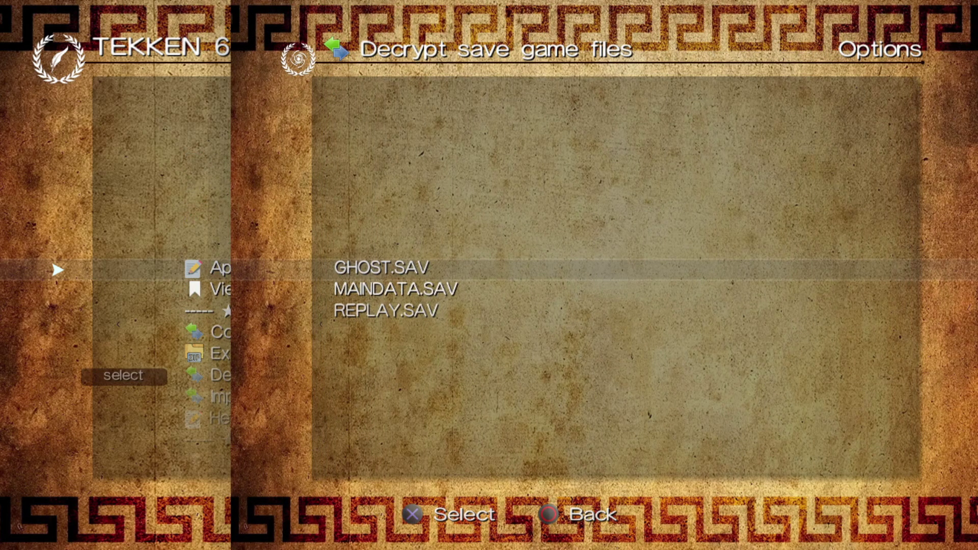
Decrypt GHOST.SAV from the Tekken 6 file list and dismiss the success message
key("Down")
key("Down")
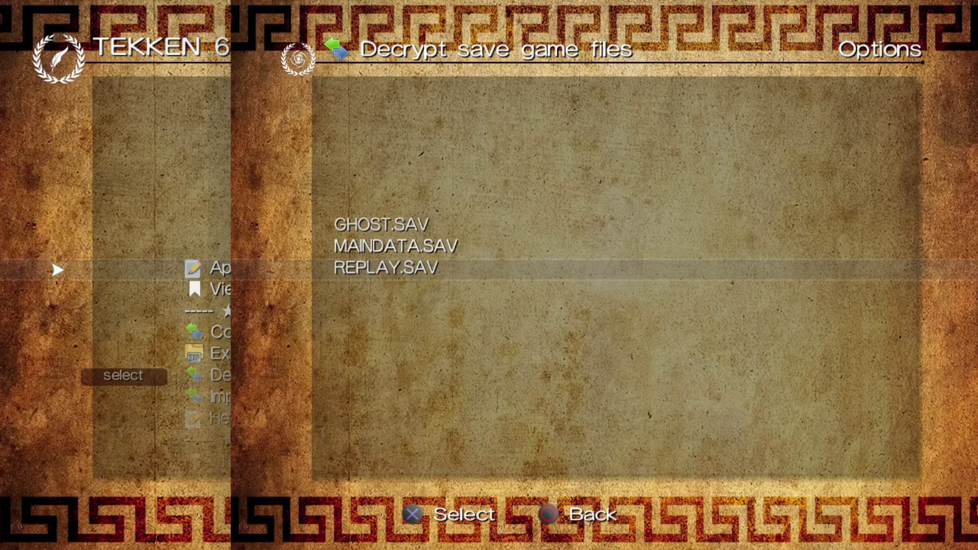
key("Up")
key("Up")
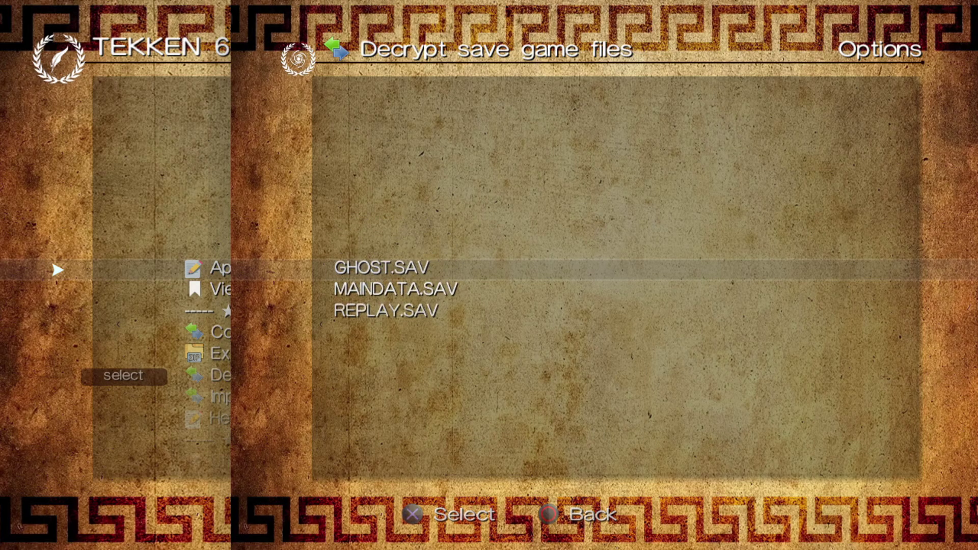
key("Down")
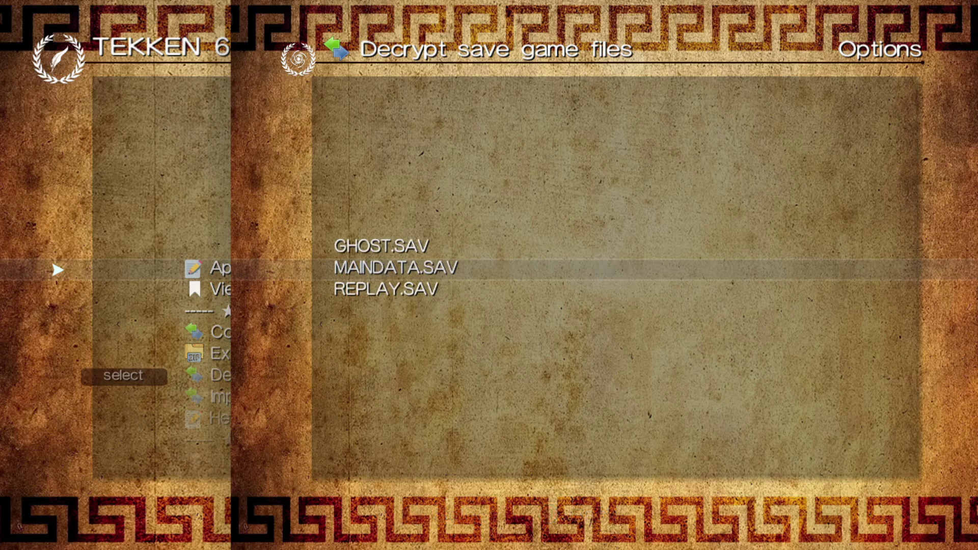
key("Up")
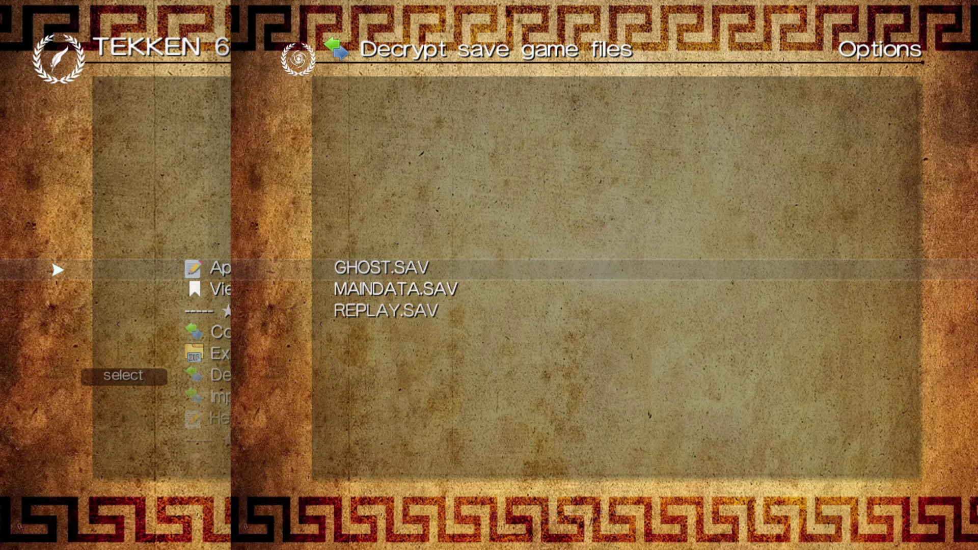
key("Return")
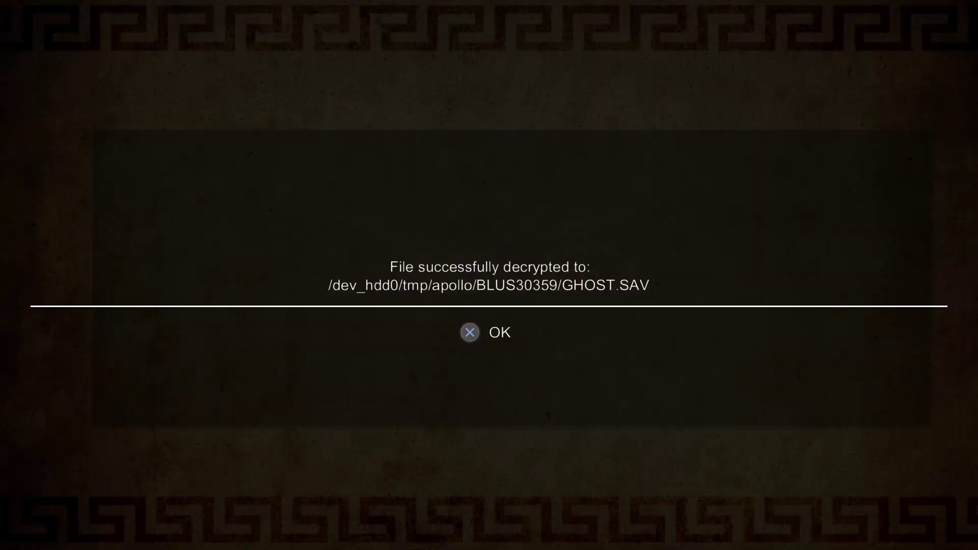
key("Return")
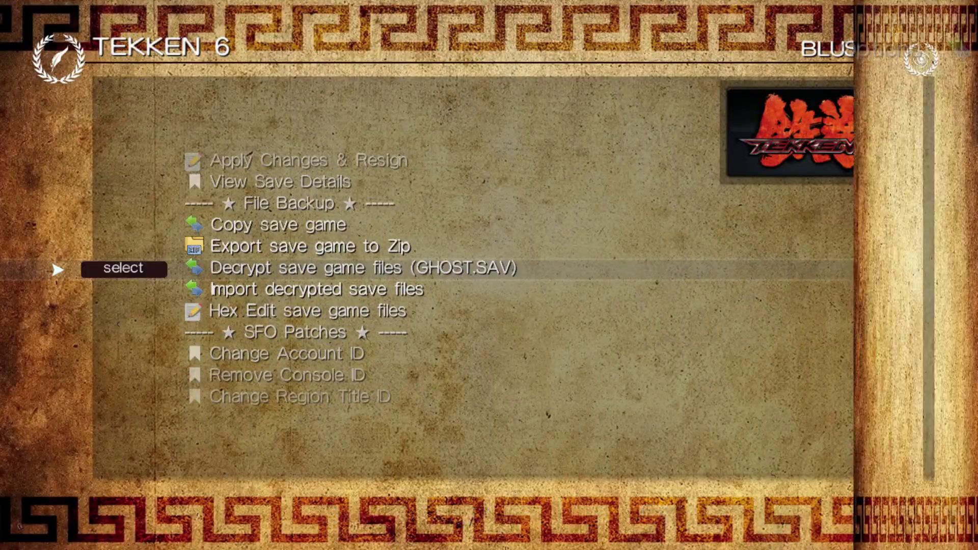
Decrypt MAINDATA.SAV and REPLAY.SAV, then quit Apollo Save Tool with Alt+F4
key("Down")
key("Return")
key("Return")
key("Escape")
key("Return")
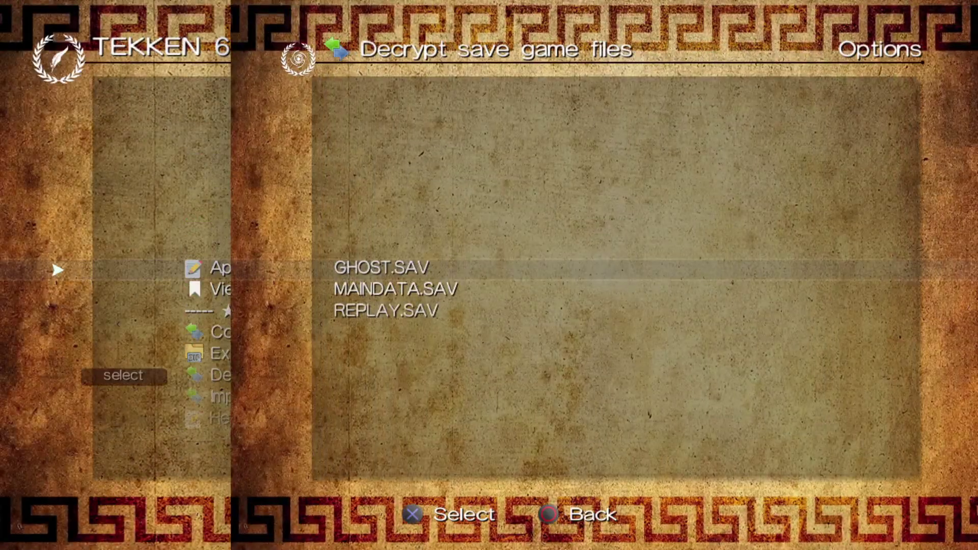
key("Down")
key("Down")
key("Return")
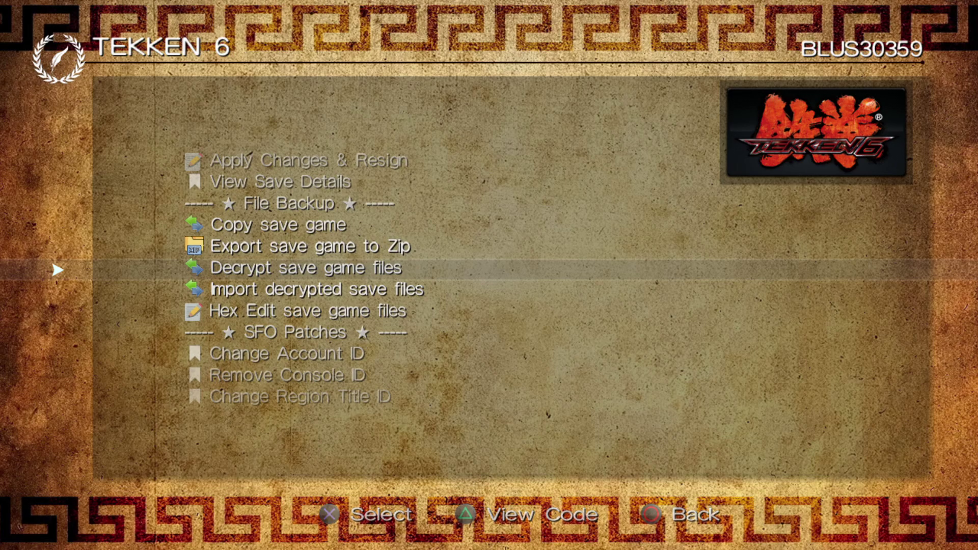
key("alt+F4")
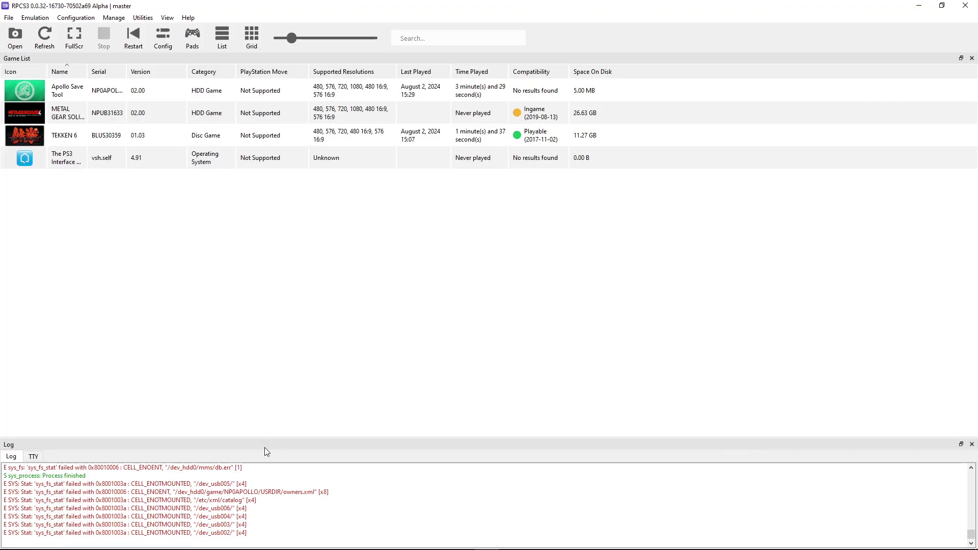
In the _RPCS3 folder, navigate to dev_hdd0\tmp\apollo\BLUS30359
left_click(172, 545)
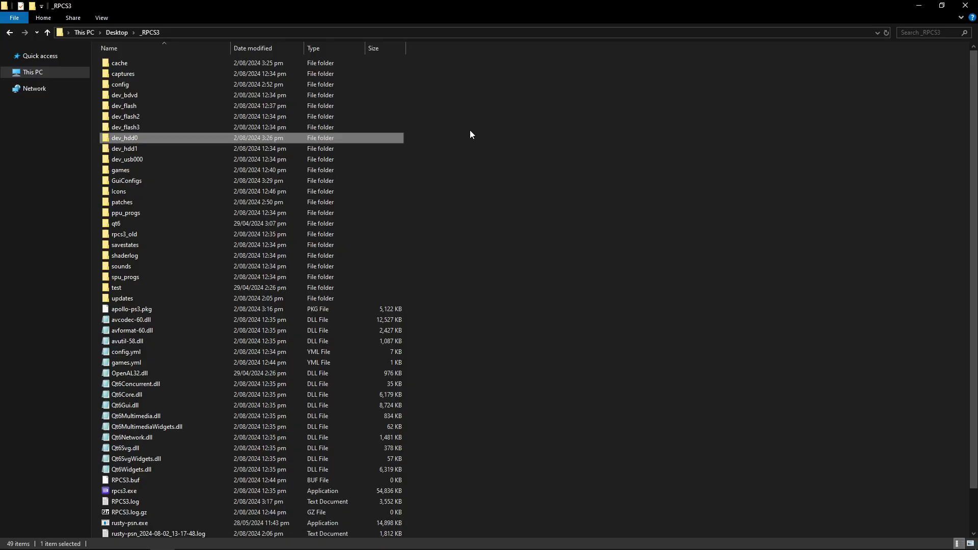
left_click(454, 100)
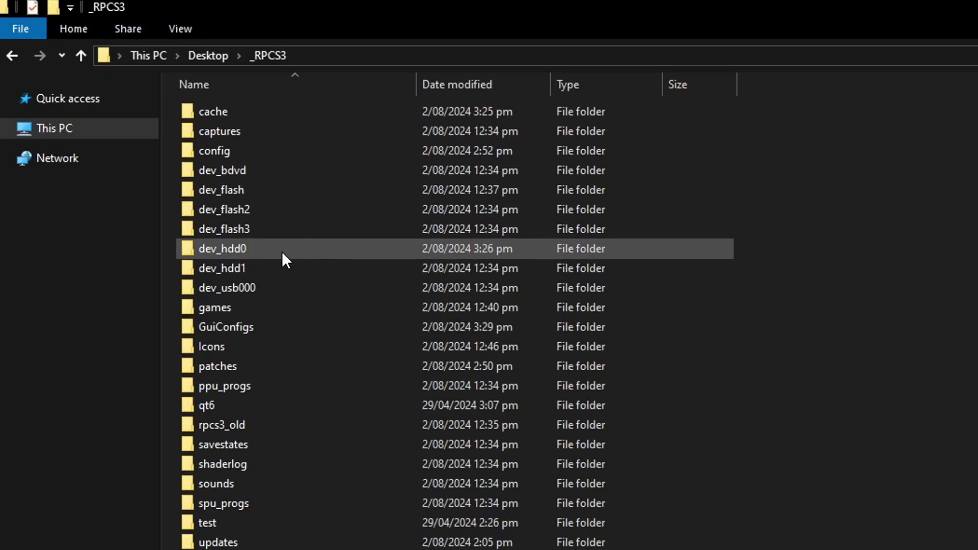
mouse_move(209, 253)
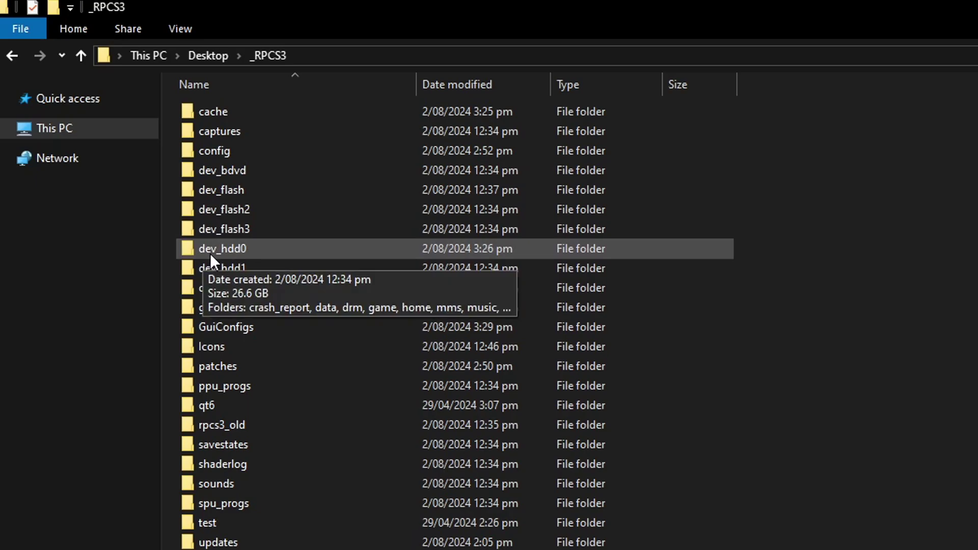
left_click(279, 251)
double_click(284, 249)
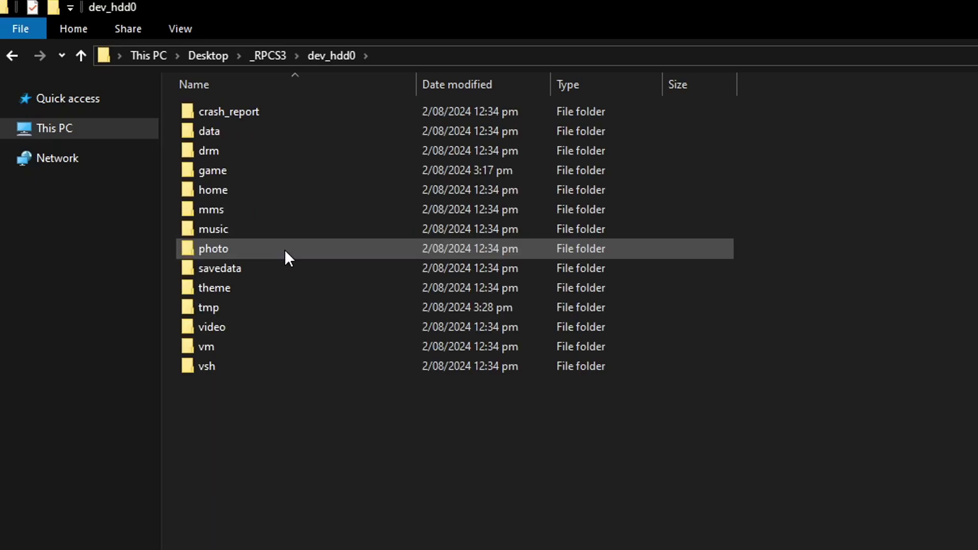
double_click(255, 307)
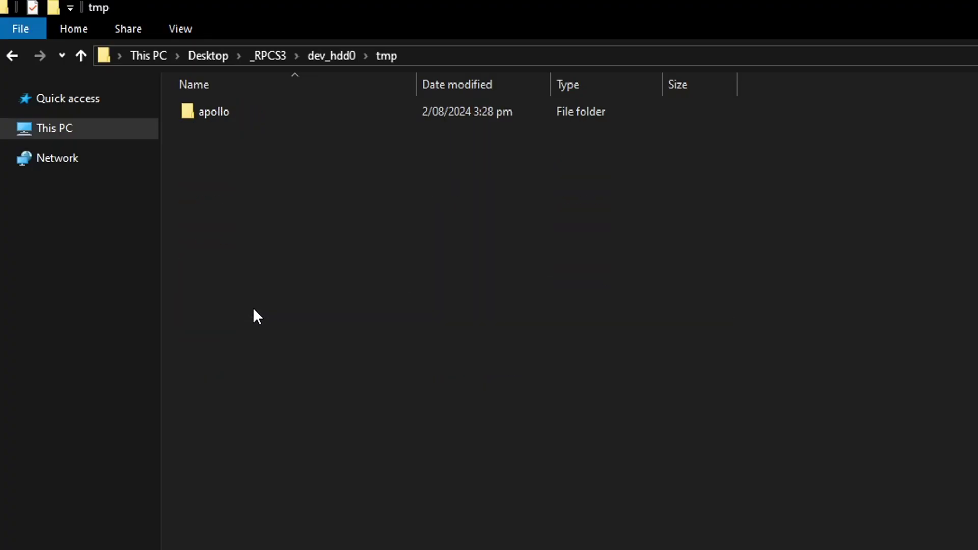
double_click(245, 118)
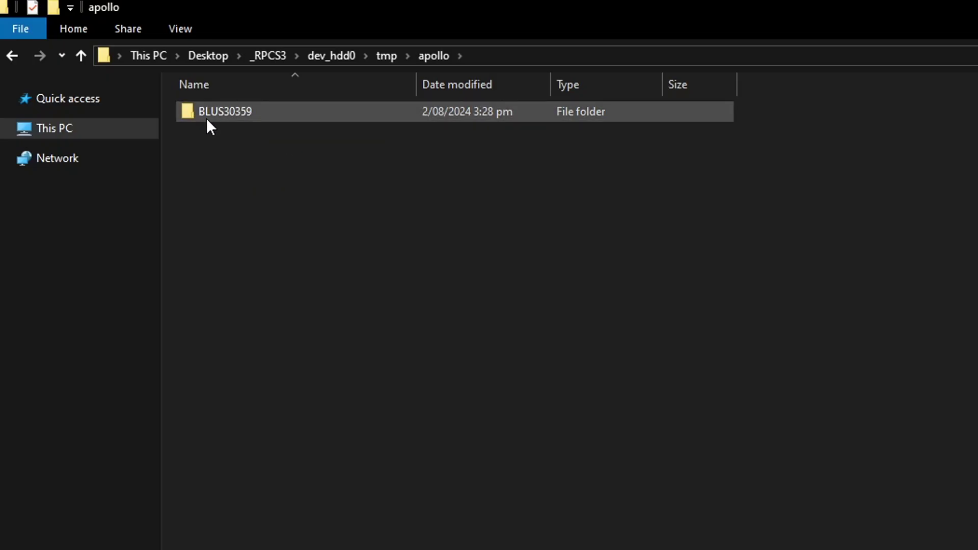
left_click(246, 118)
double_click(289, 119)
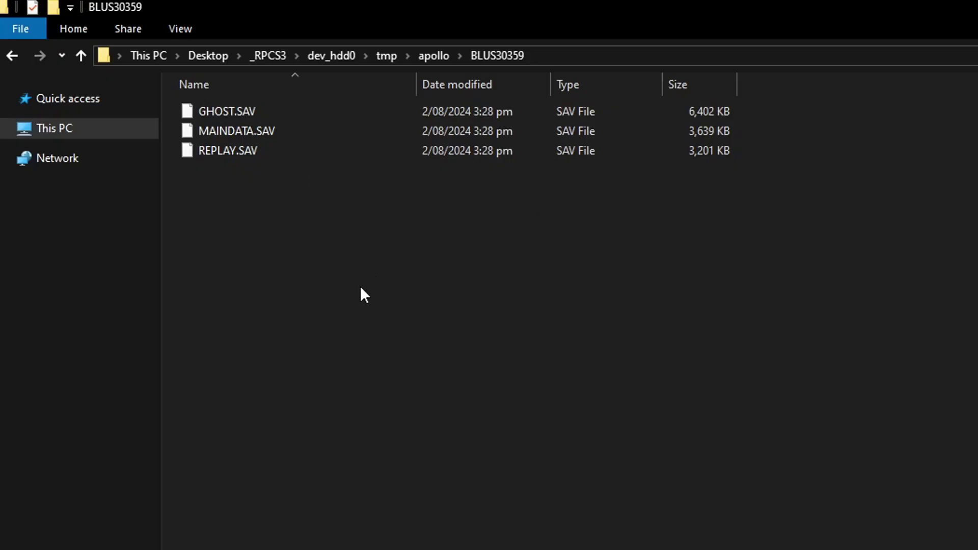
Box-select GHOST.SAV, MAINDATA.SAV and REPLAY.SAV and copy them
left_click_drag(344, 236, 266, 115)
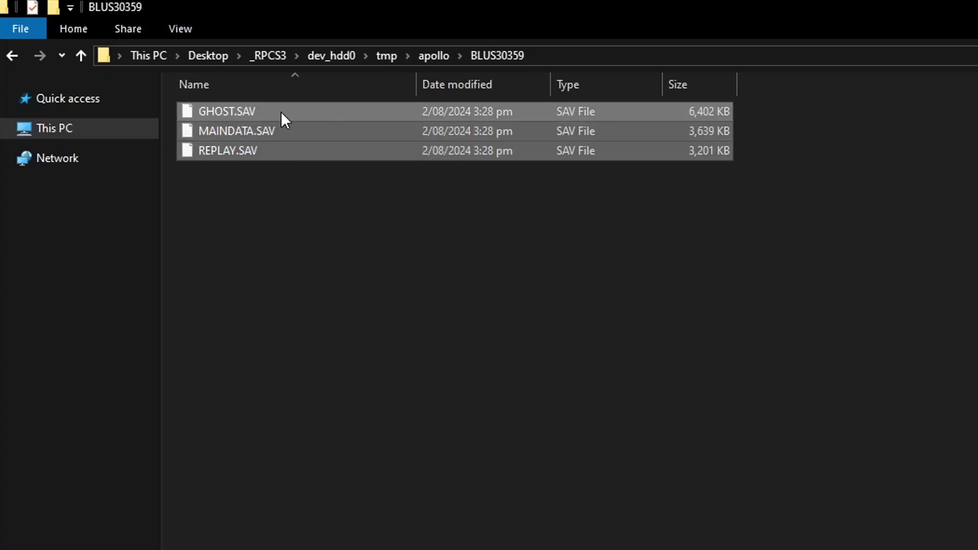
right_click(275, 110)
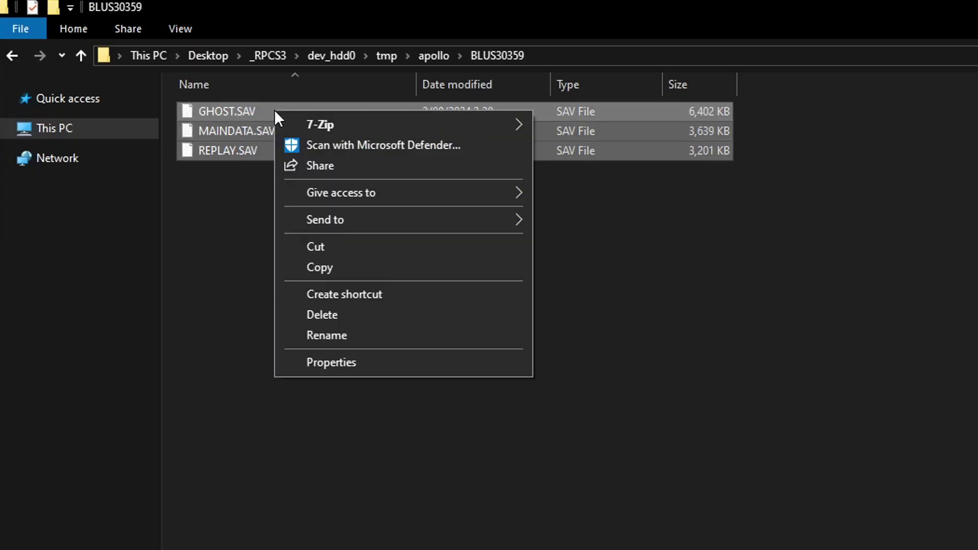
left_click(347, 267)
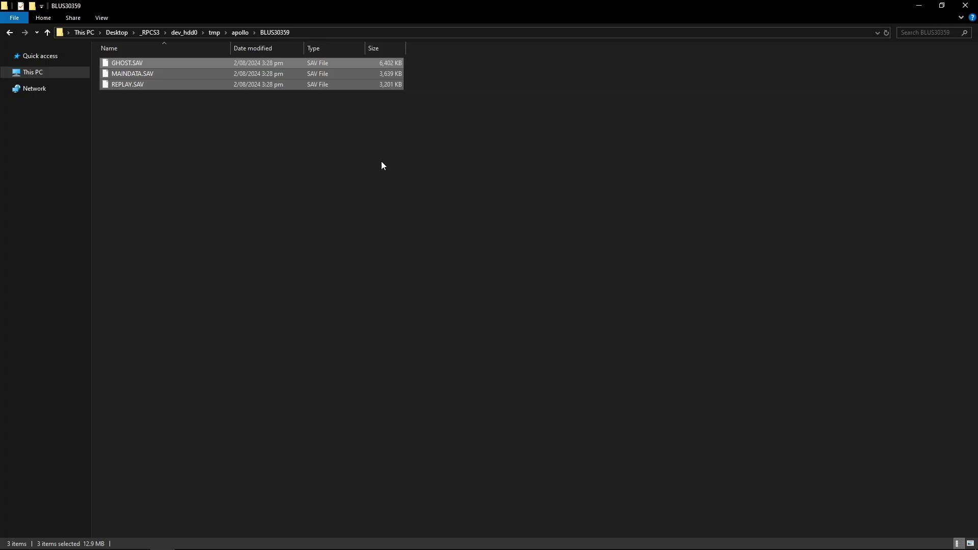
Use Manage > Save Data > View Folder on TEKKEN 6 to open the BLUS30359 savedata folder
left_click(487, 538)
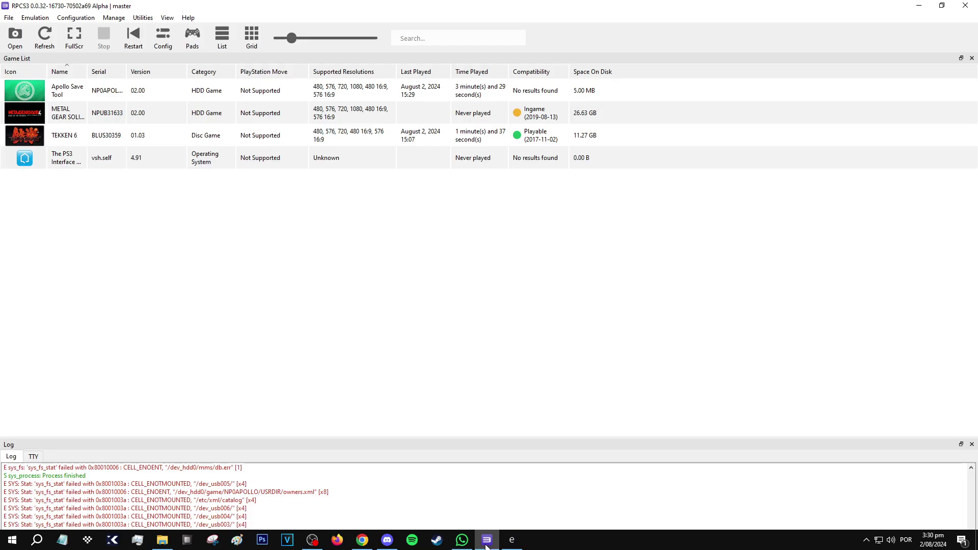
left_click(114, 19)
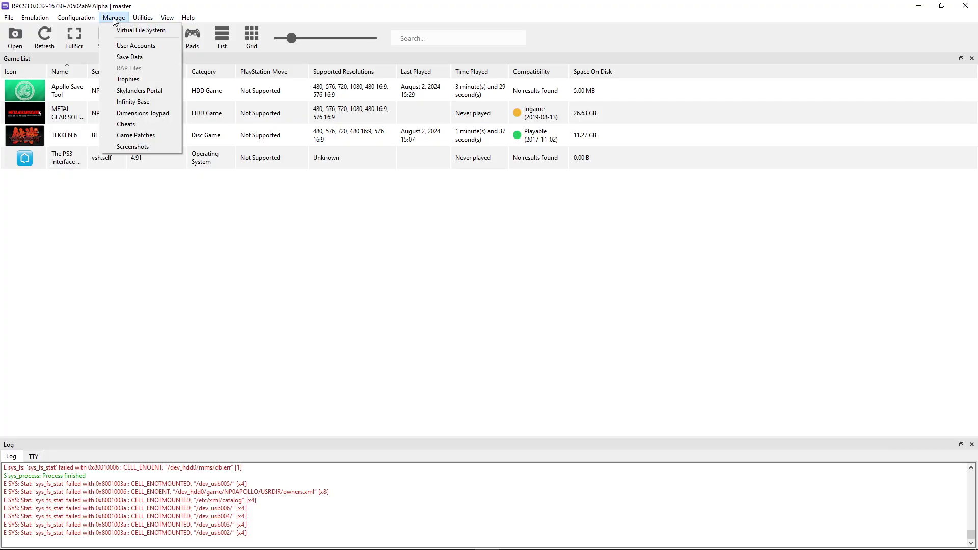
left_click(138, 57)
left_click(340, 182)
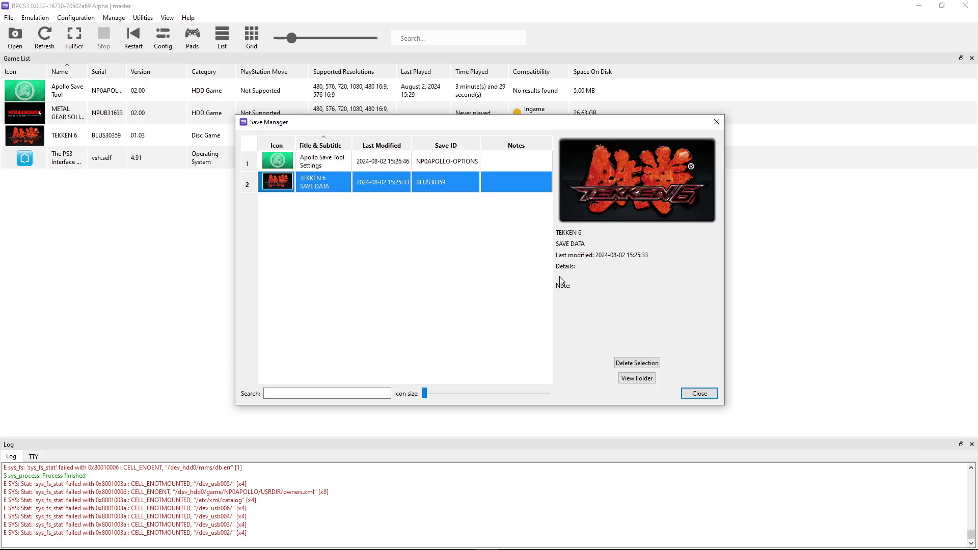
left_click(633, 383)
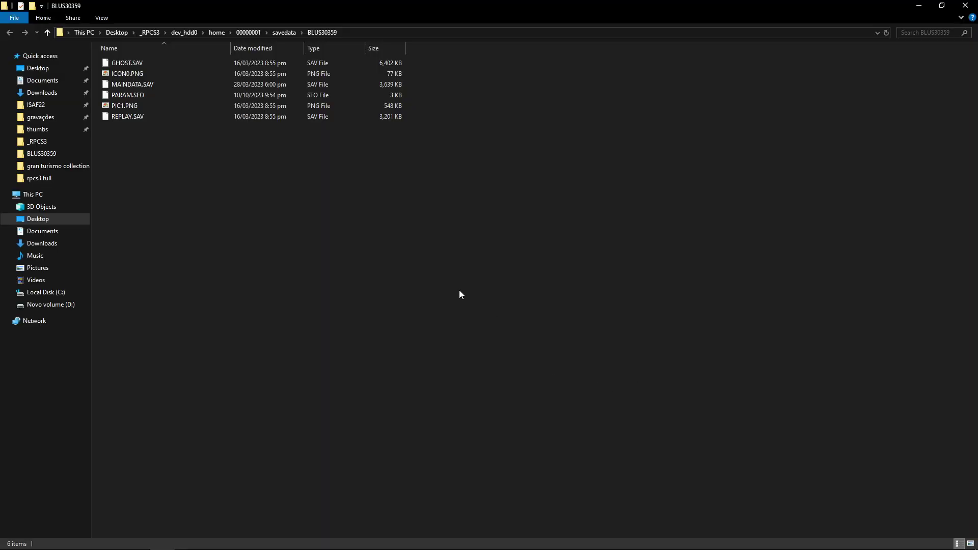
Paste the decrypted GHOST.SAV, MAINDATA.SAV and REPLAY.SAV, replacing the existing Tekken 6 saves
right_click(341, 186)
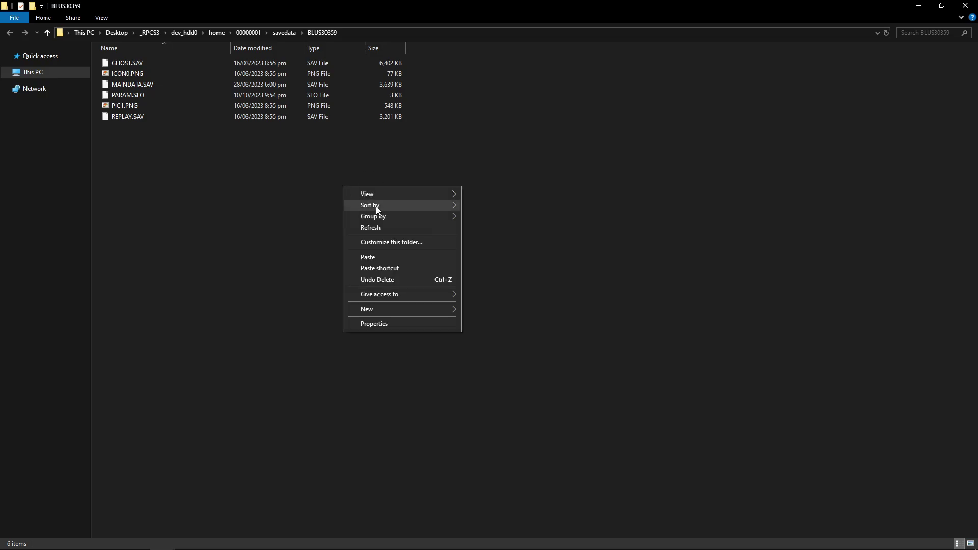
left_click(368, 258)
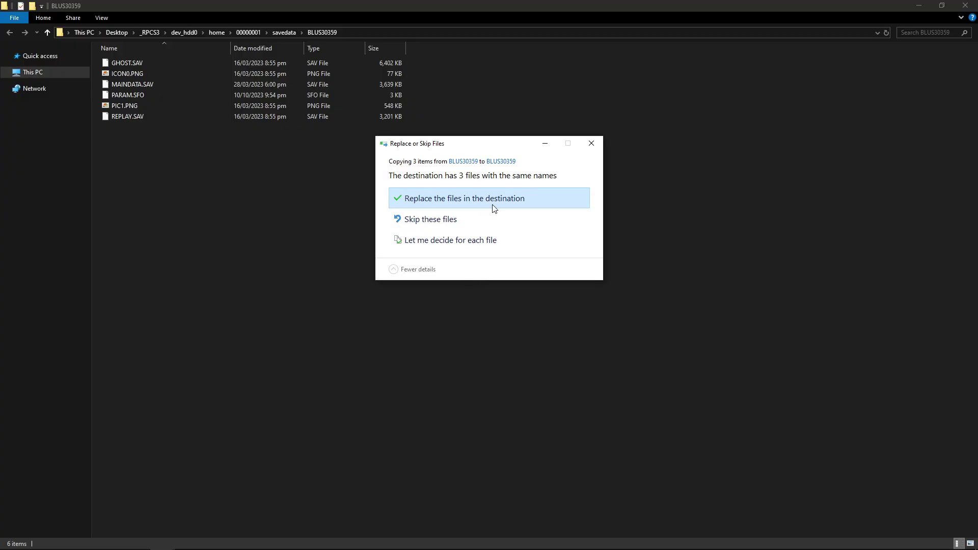
left_click(473, 202)
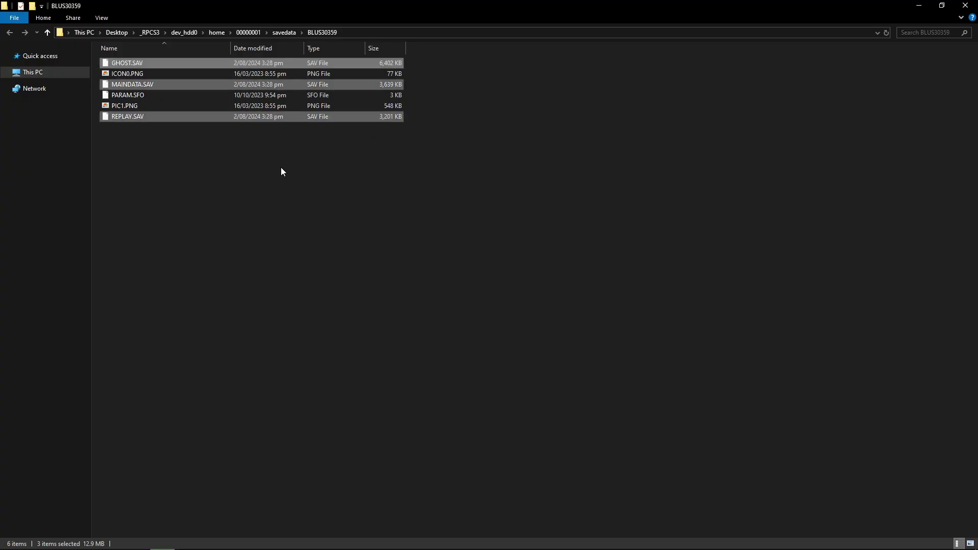
left_click(367, 178)
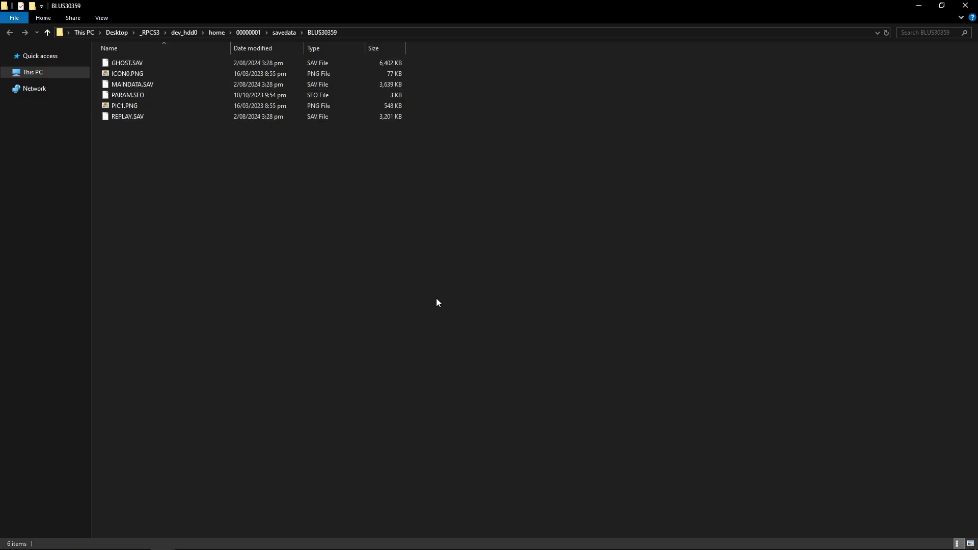
Switch back to the RPCS3 game list window from the taskbar
mouse_move(496, 539)
left_click(447, 497)
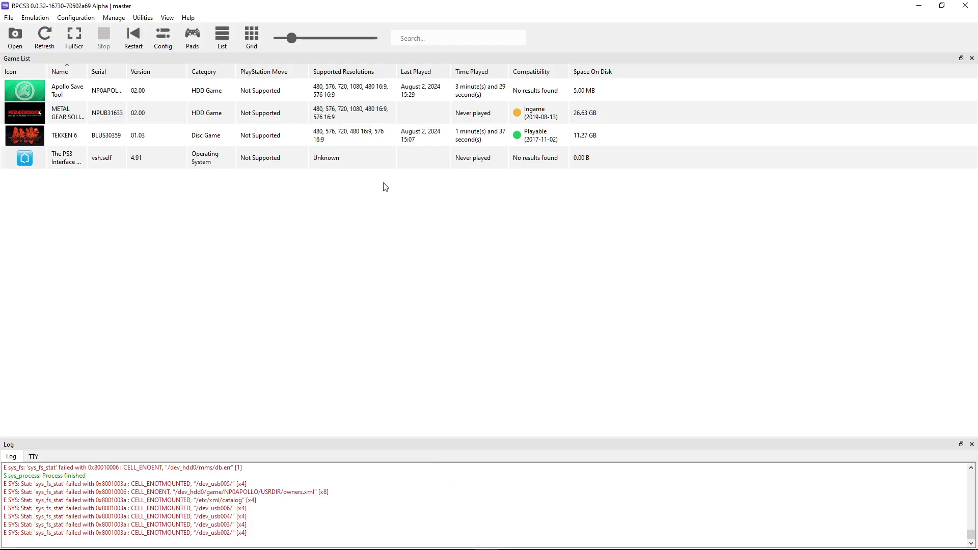